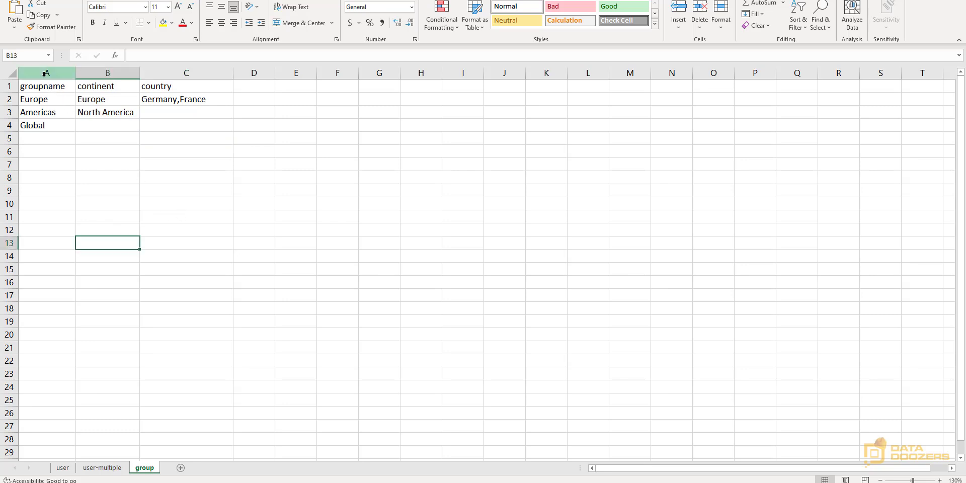
pyautogui.moveTo(47, 73); pyautogui.dragTo(174, 75)
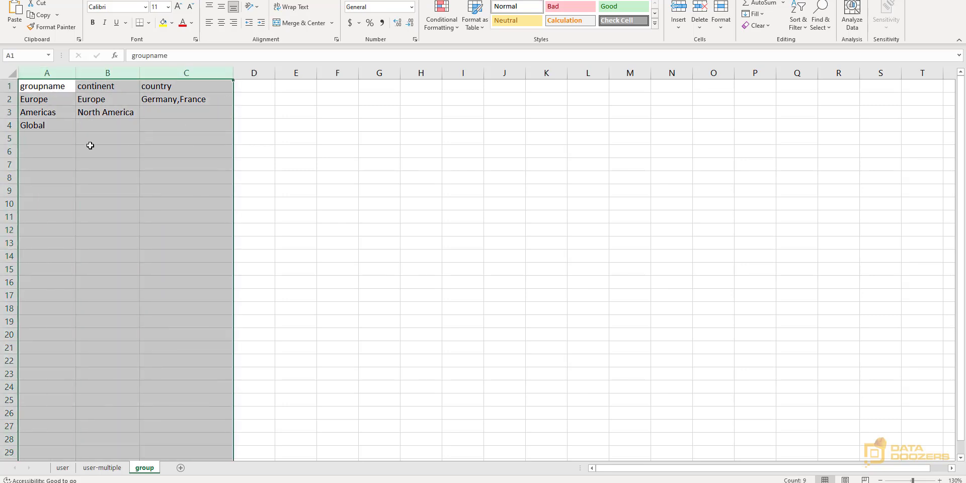
pyautogui.click(60, 143)
pyautogui.click(56, 71)
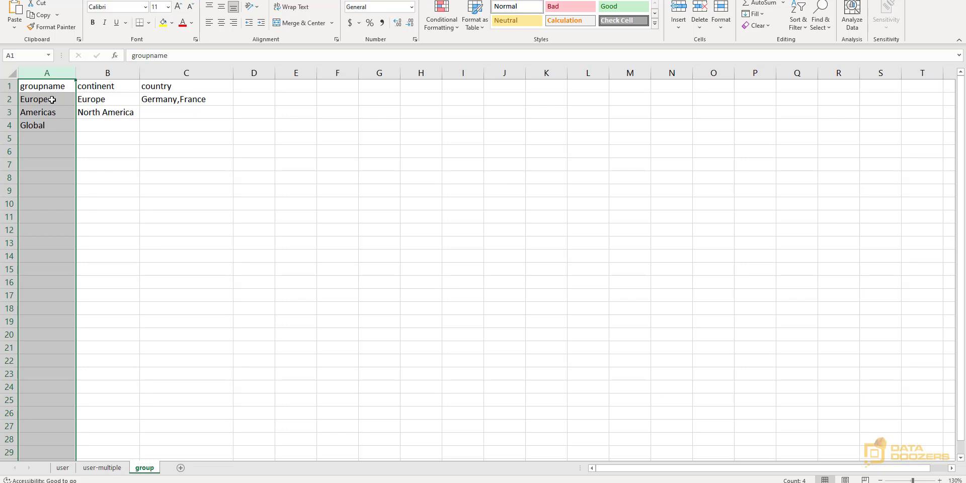
pyautogui.click(56, 100)
pyautogui.click(55, 113)
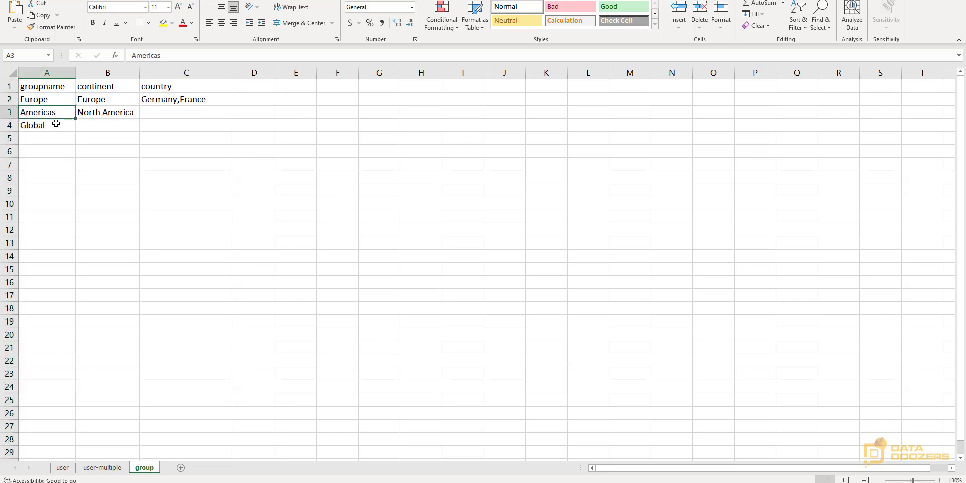
pyautogui.click(55, 126)
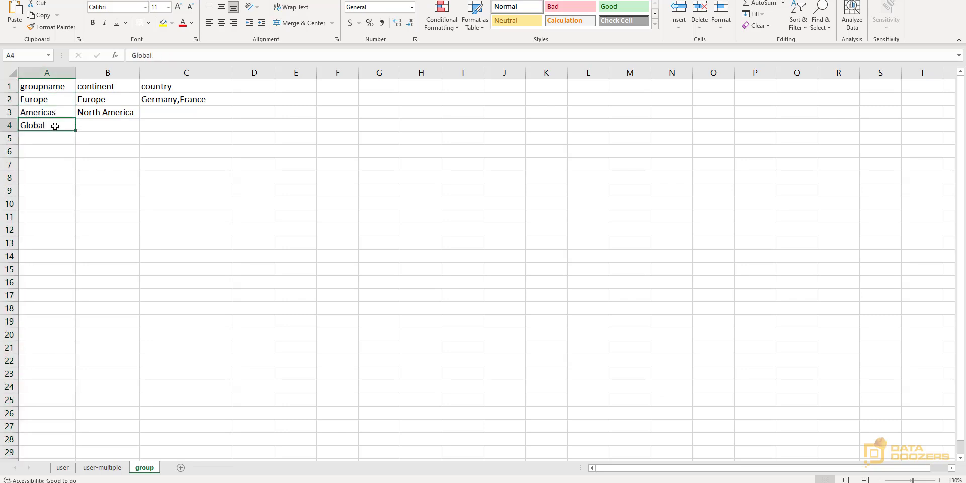
pyautogui.click(53, 97)
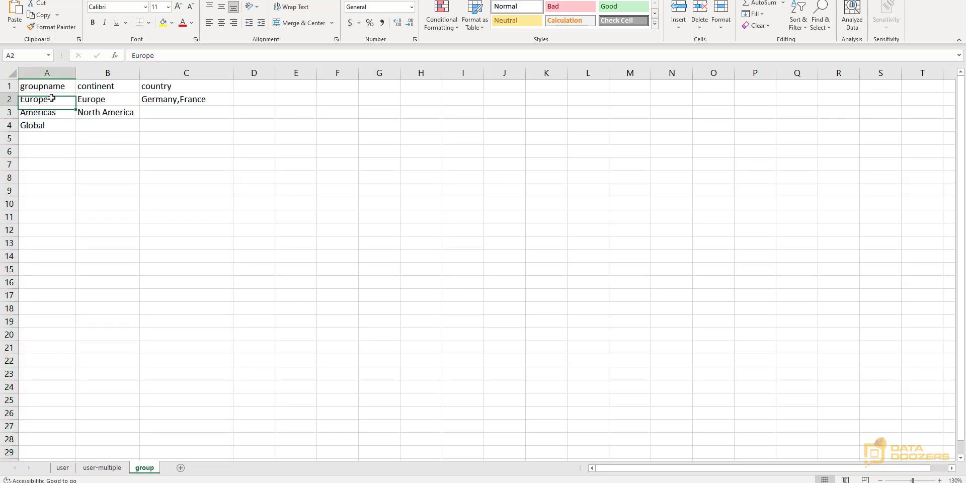
pyautogui.click(120, 99)
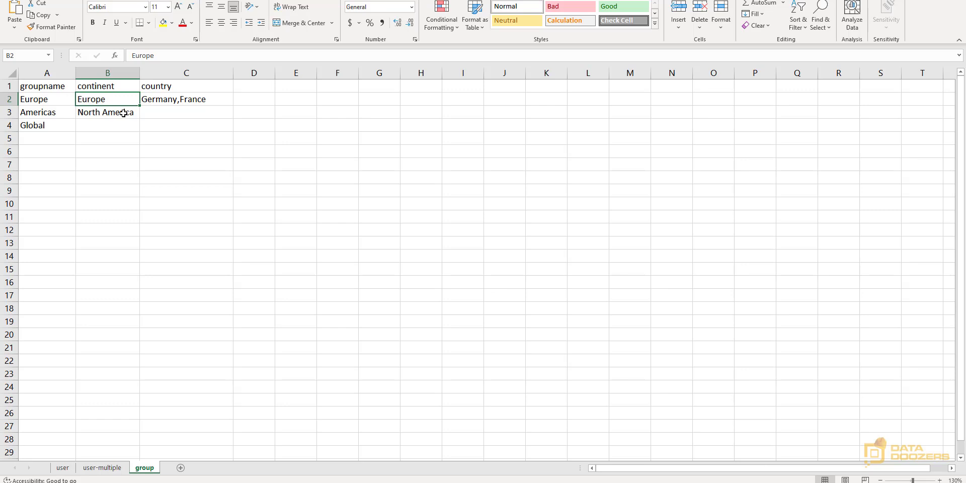
pyautogui.click(123, 115)
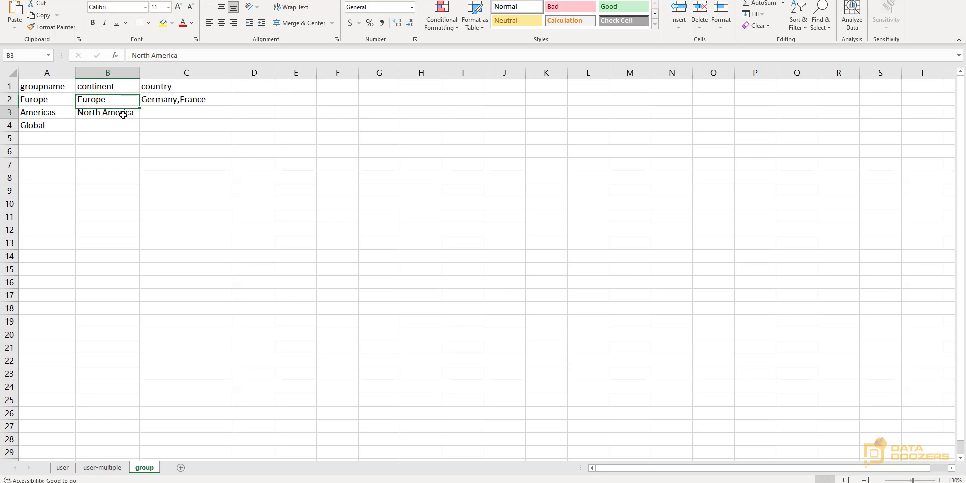
pyautogui.click(35, 125)
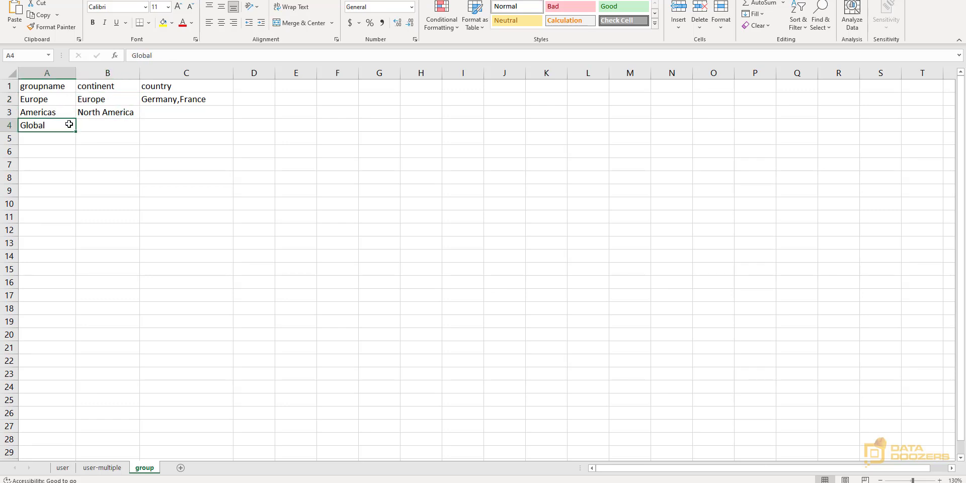
pyautogui.click(83, 125)
pyautogui.moveTo(213, 137); pyautogui.dragTo(280, 122)
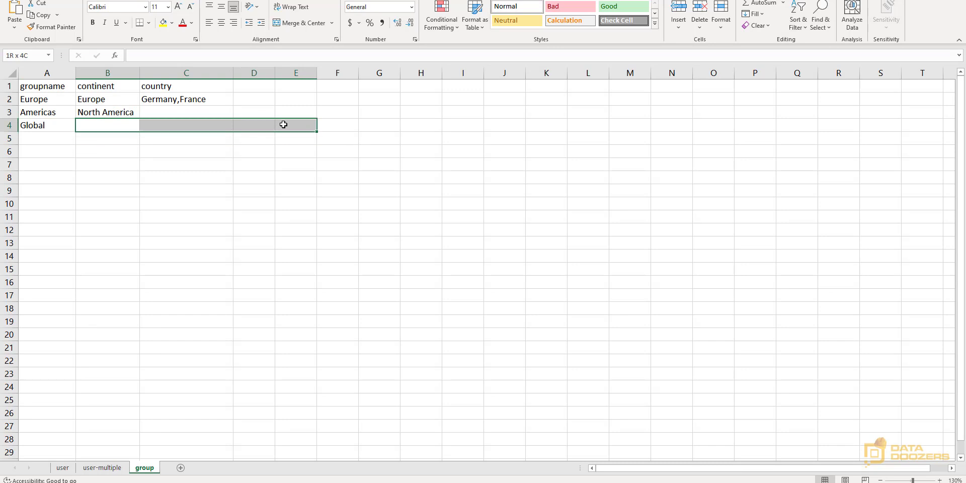
pyautogui.click(172, 73)
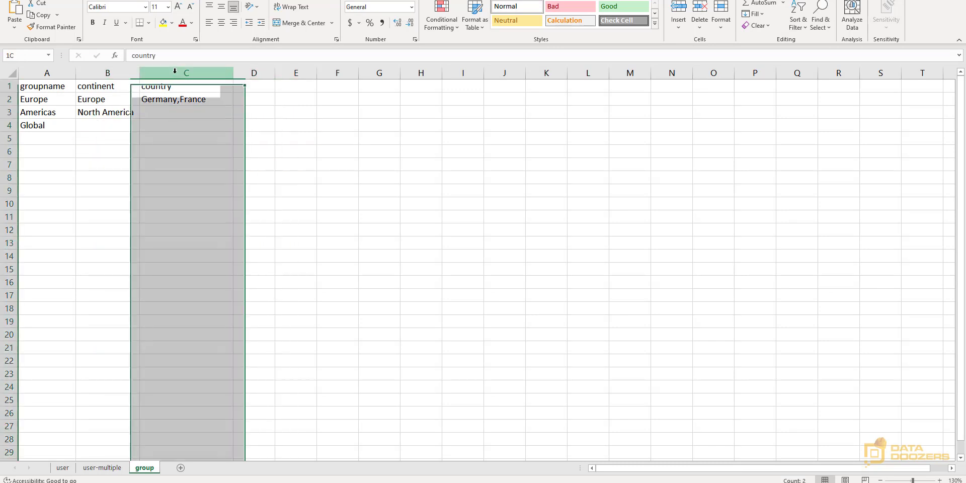
pyautogui.click(182, 86)
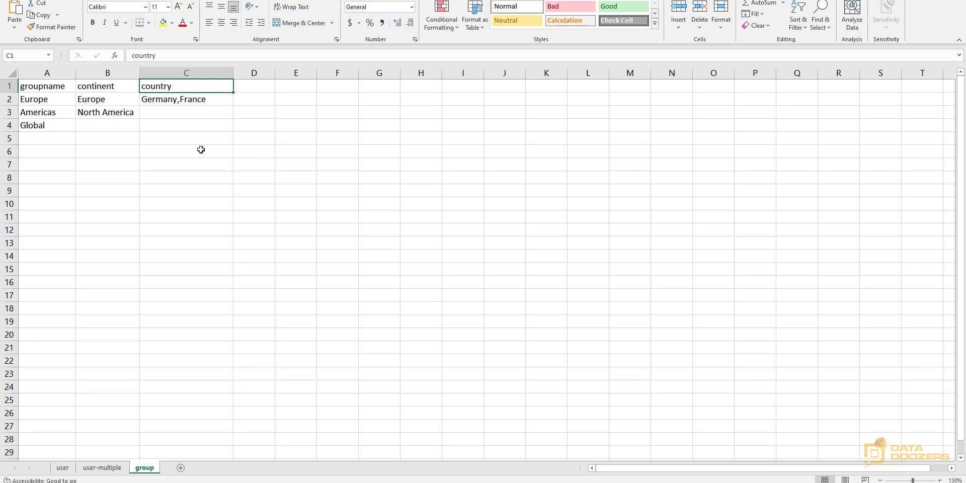
pyautogui.click(109, 72)
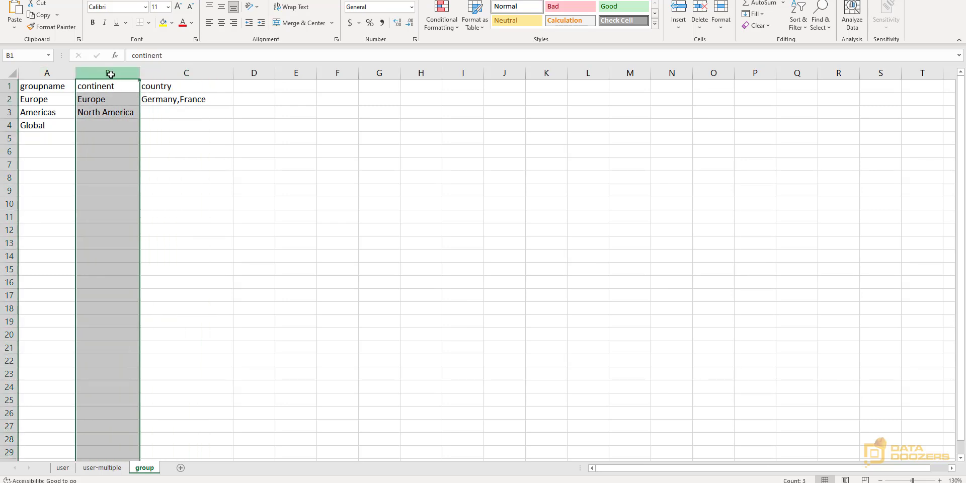
pyautogui.click(173, 73)
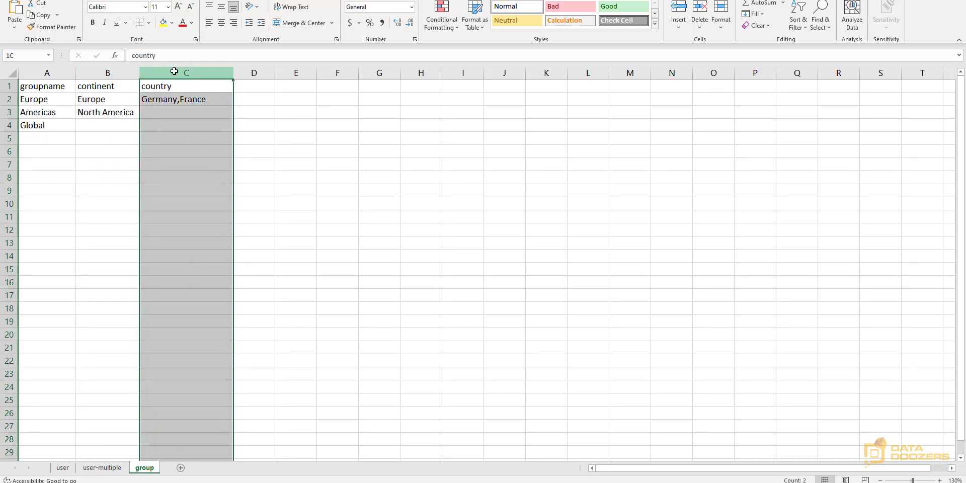
pyautogui.click(34, 99)
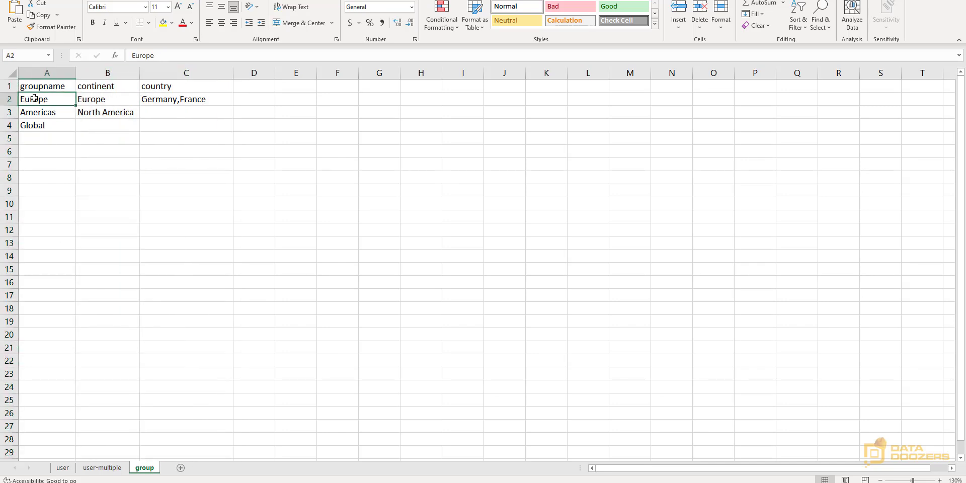
pyautogui.click(119, 99)
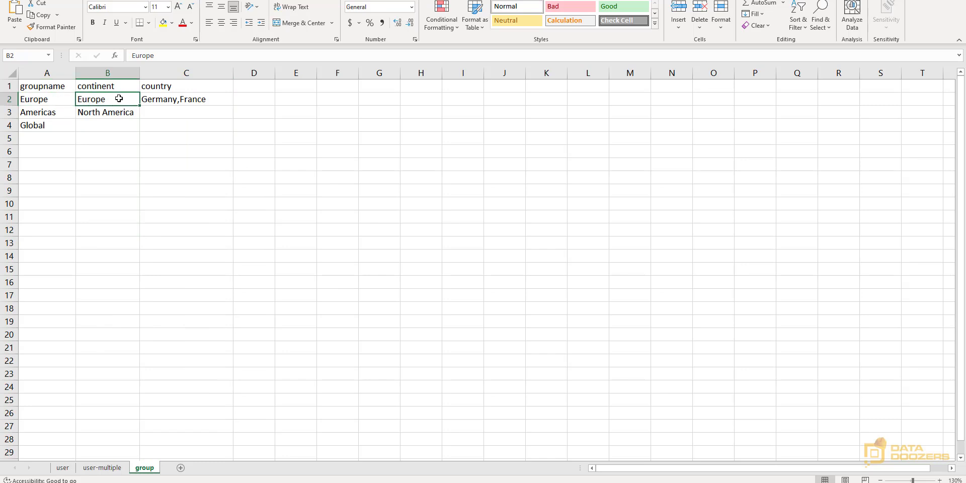
pyautogui.click(58, 99)
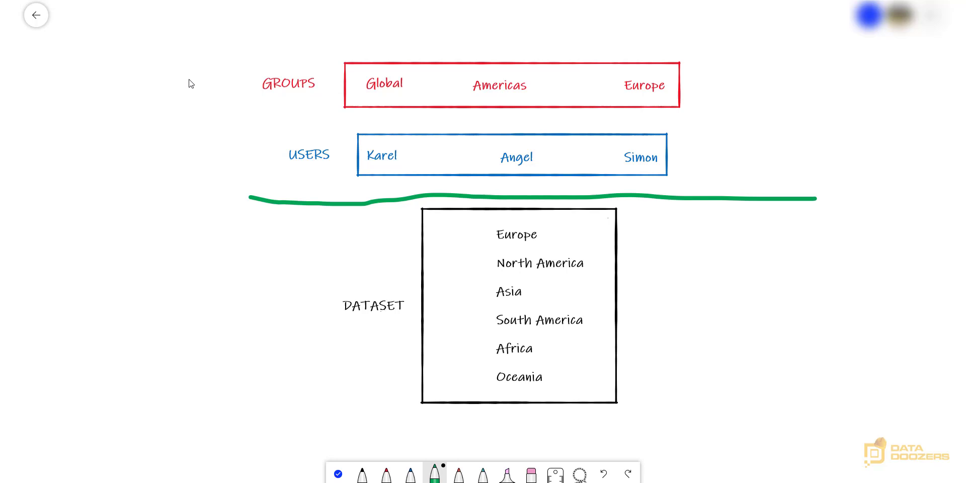
# Draw a red curved arrow from the Europe group down to the green dividing line.
pyautogui.click(387, 474)
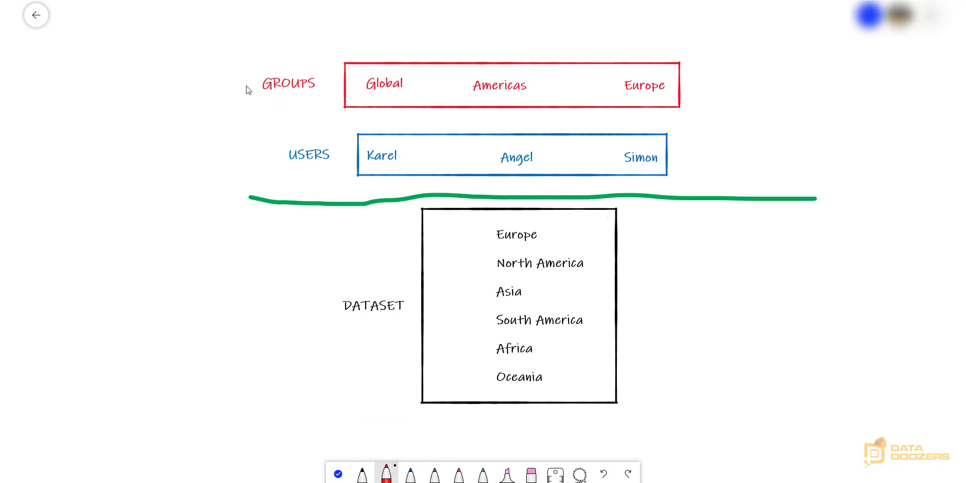
pyautogui.moveTo(694, 84)
pyautogui.mouseDown()
pyautogui.moveTo(727, 95)
pyautogui.moveTo(734, 120)
pyautogui.moveTo(718, 181)
pyautogui.mouseUp()
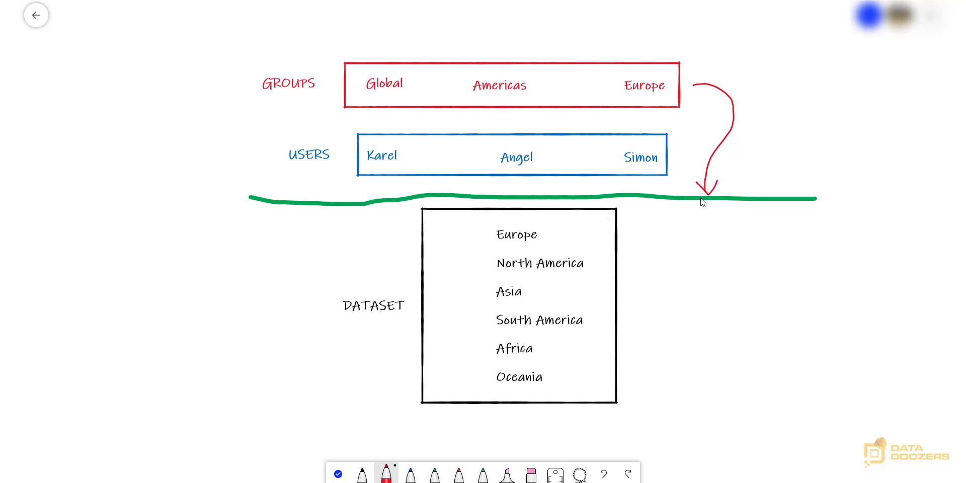
pyautogui.click(362, 473)
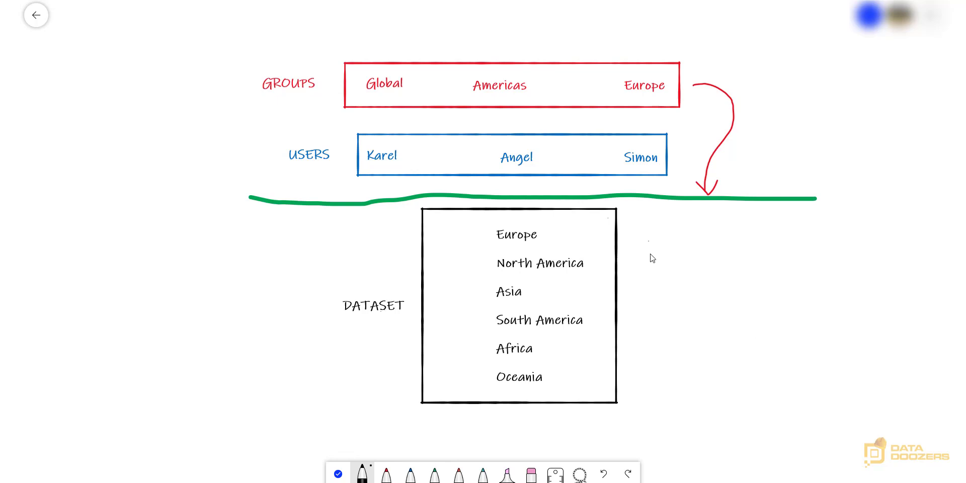
# Sketch a black rectangle right of the dataset with several row lines inside it.
pyautogui.moveTo(649, 241); pyautogui.dragTo(665, 363)
pyautogui.moveTo(648, 240)
pyautogui.mouseDown()
pyautogui.moveTo(760, 241)
pyautogui.moveTo(777, 362)
pyautogui.mouseUp()
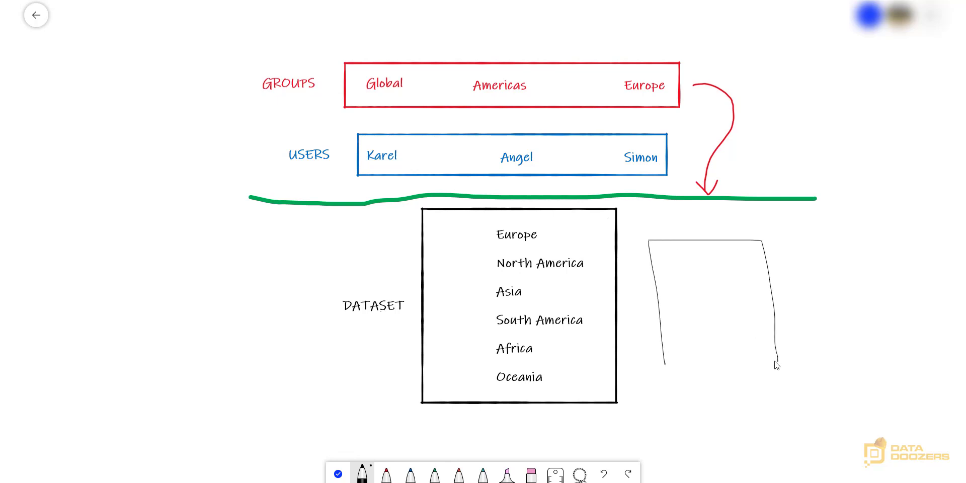
pyautogui.moveTo(665, 370); pyautogui.dragTo(778, 365)
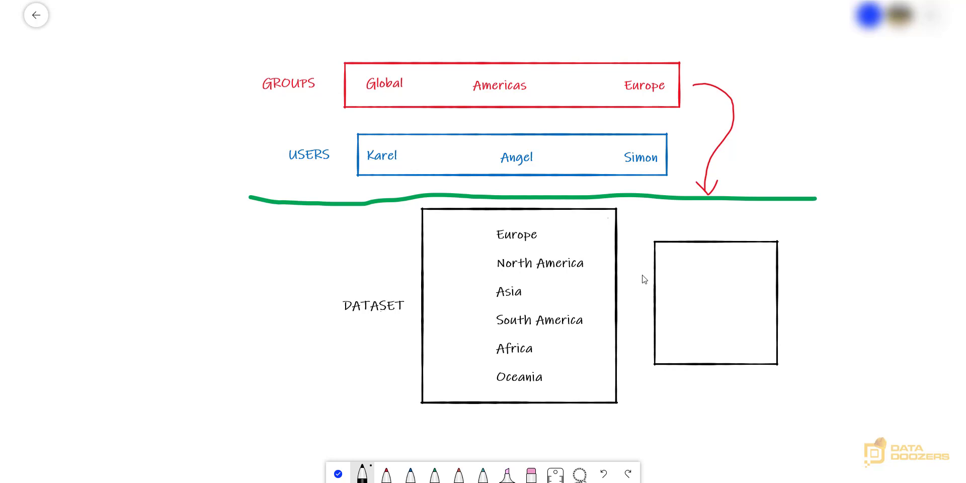
pyautogui.moveTo(678, 265); pyautogui.dragTo(737, 265)
pyautogui.moveTo(686, 284); pyautogui.dragTo(744, 285)
pyautogui.moveTo(688, 311)
pyautogui.mouseDown()
pyautogui.moveTo(744, 313)
pyautogui.moveTo(713, 331)
pyautogui.moveTo(752, 330)
pyautogui.mouseUp()
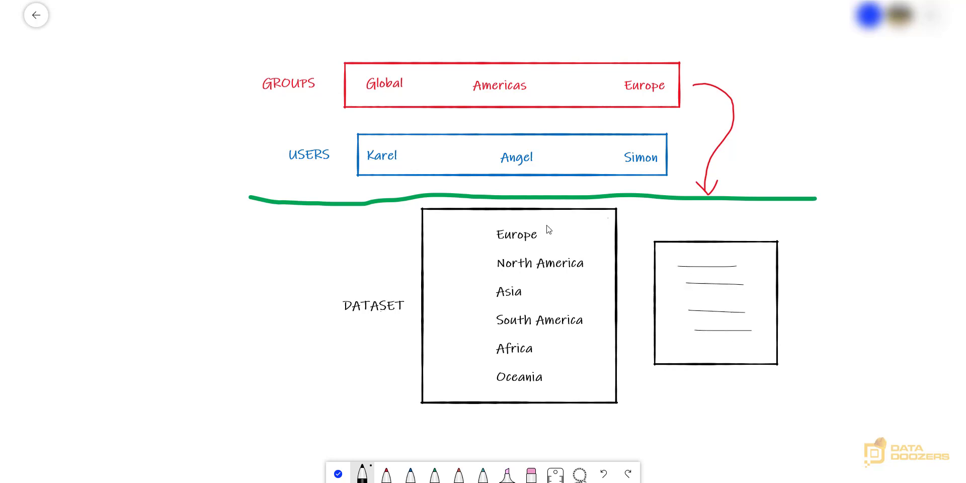
# Circle Europe and the box's top two rows, and strike out the remaining rows.
pyautogui.moveTo(546, 220)
pyautogui.mouseDown()
pyautogui.moveTo(483, 232)
pyautogui.moveTo(535, 250)
pyautogui.moveTo(568, 234)
pyautogui.moveTo(541, 228)
pyautogui.moveTo(666, 266)
pyautogui.mouseUp()
pyautogui.moveTo(739, 265)
pyautogui.mouseDown()
pyautogui.moveTo(660, 261)
pyautogui.moveTo(727, 270)
pyautogui.moveTo(721, 254)
pyautogui.moveTo(667, 278)
pyautogui.moveTo(736, 296)
pyautogui.moveTo(729, 278)
pyautogui.moveTo(672, 278)
pyautogui.mouseUp()
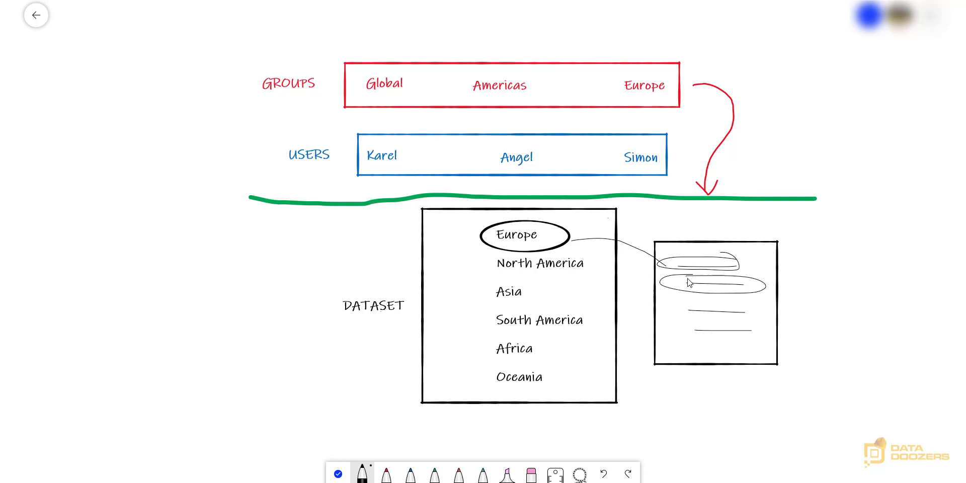
pyautogui.moveTo(707, 304); pyautogui.dragTo(749, 332)
pyautogui.moveTo(734, 311); pyautogui.dragTo(751, 330)
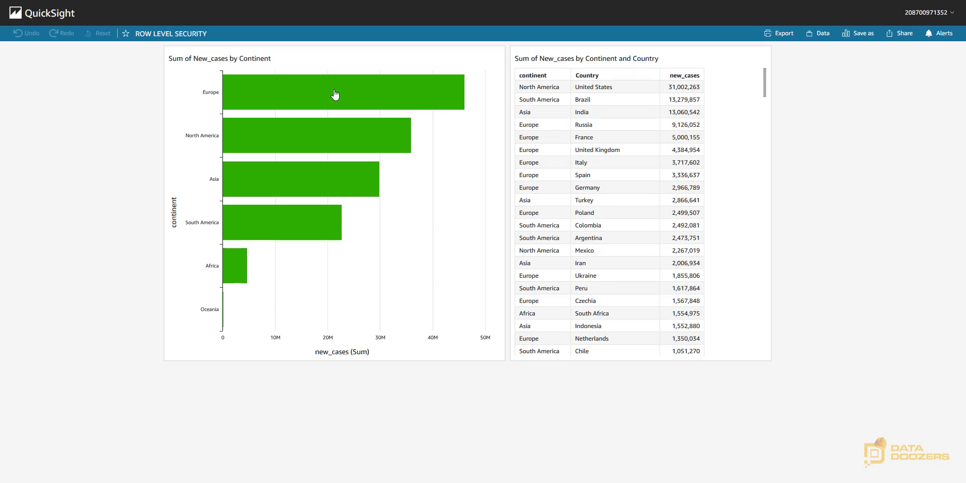
# Go to the QuickSight home page and open the Datasets list.
pyautogui.click(76, 20)
pyautogui.click(94, 224)
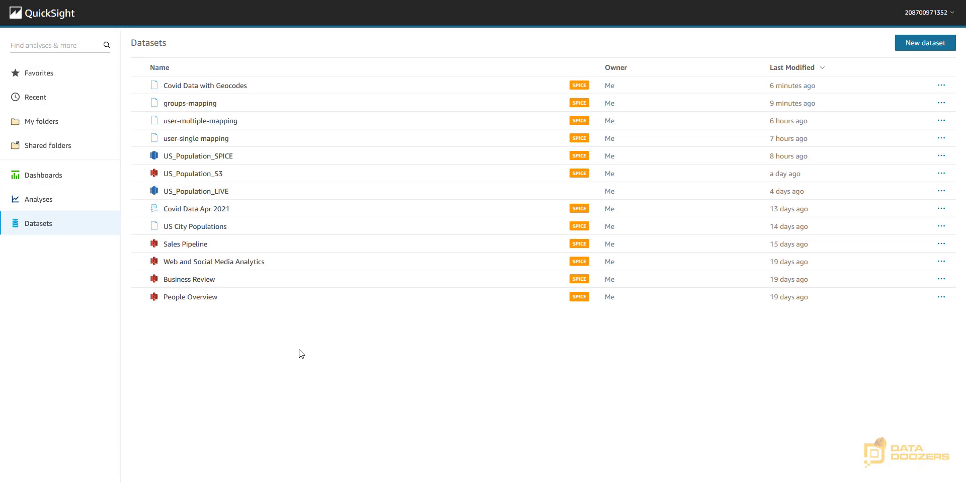
# Open groups-mapping for editing and inspect its groupname, continent and Country rules, including Americas' empty Country.
pyautogui.click(211, 105)
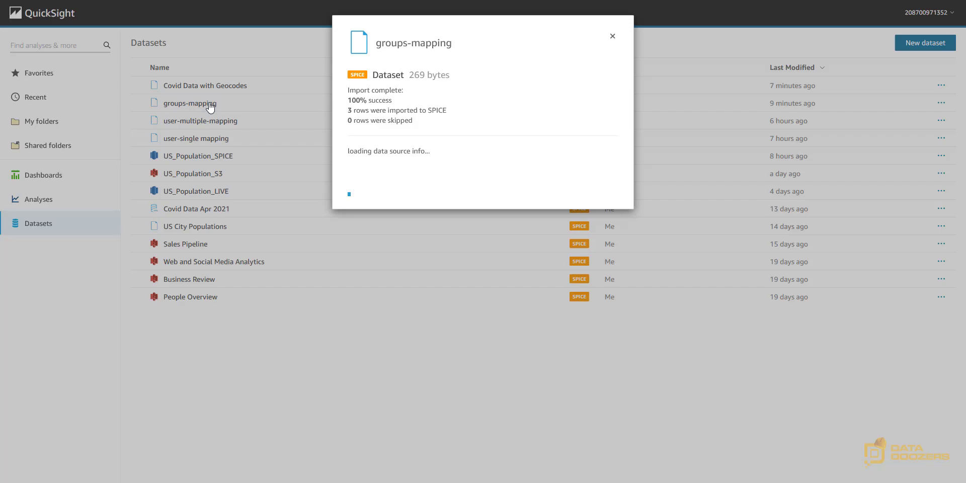
pyautogui.click(395, 203)
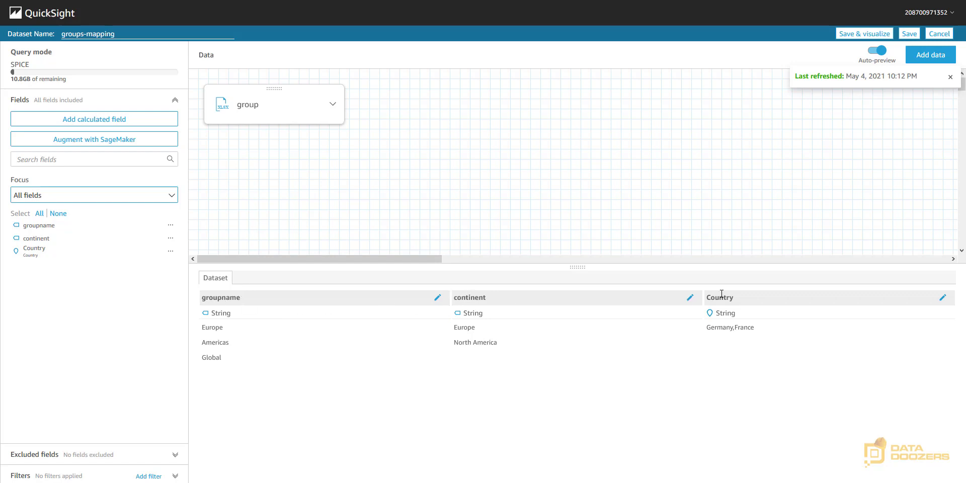
pyautogui.click(761, 343)
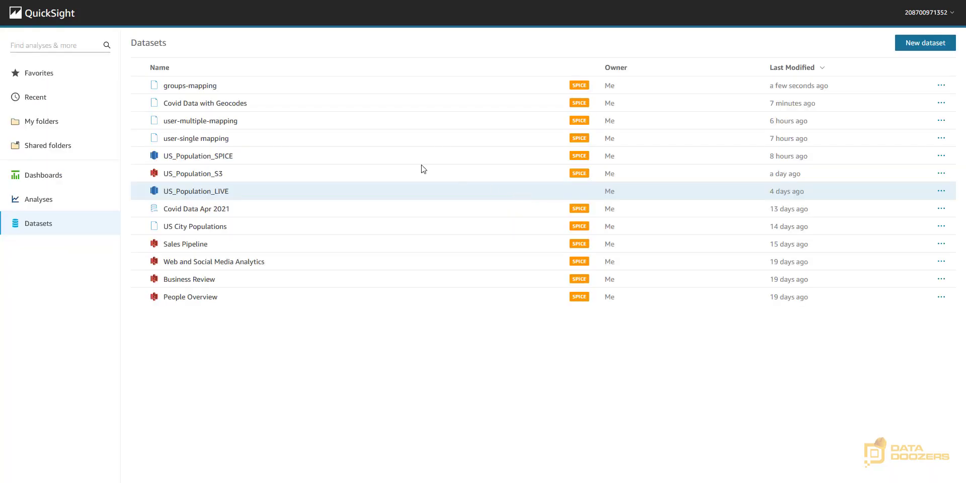
# Apply groups-mapping as the row-level security rules for Covid Data with Geocodes.
pyautogui.click(231, 105)
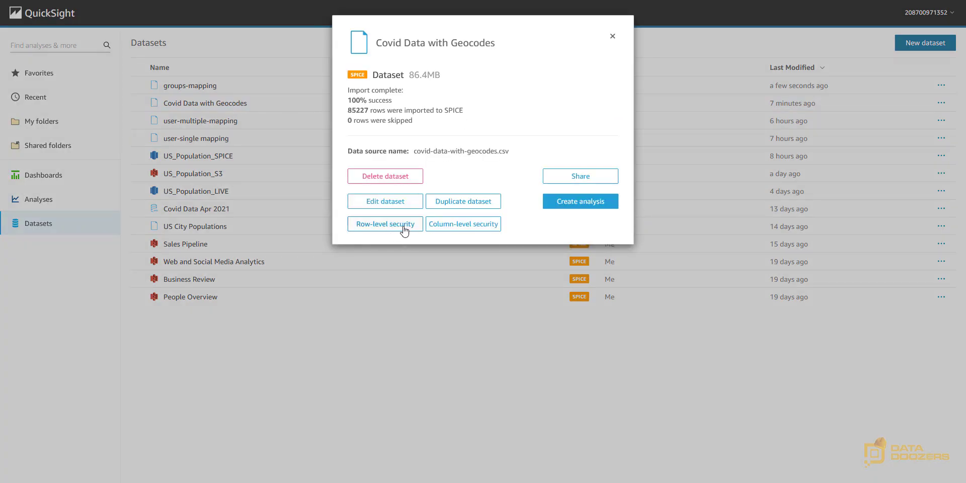
pyautogui.click(405, 230)
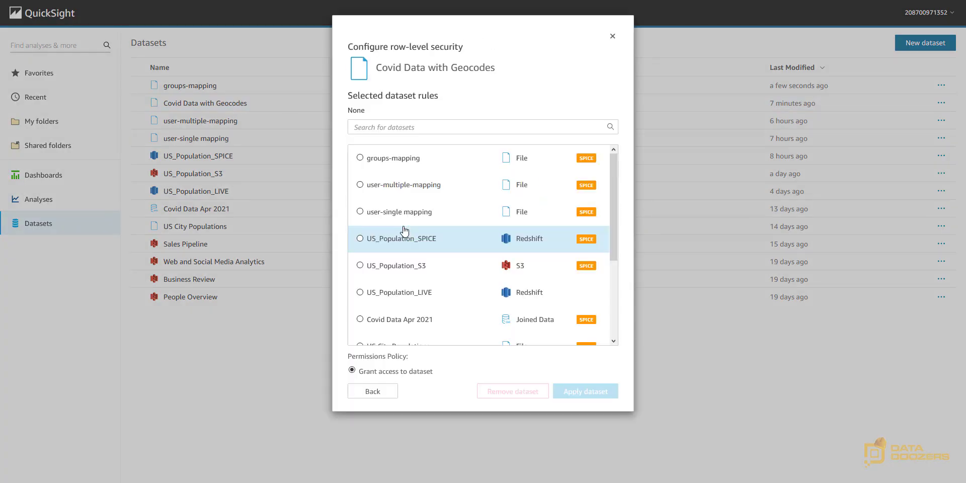
pyautogui.click(361, 159)
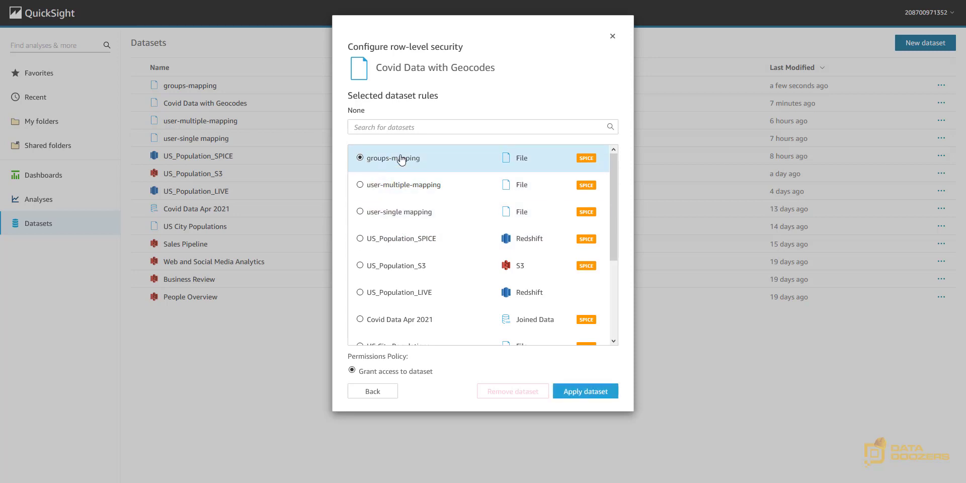
pyautogui.click(585, 392)
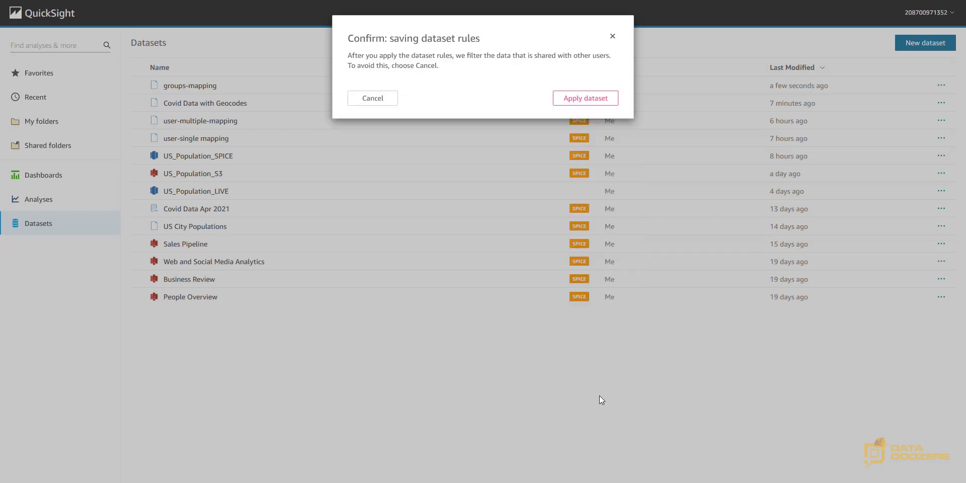
pyautogui.click(581, 101)
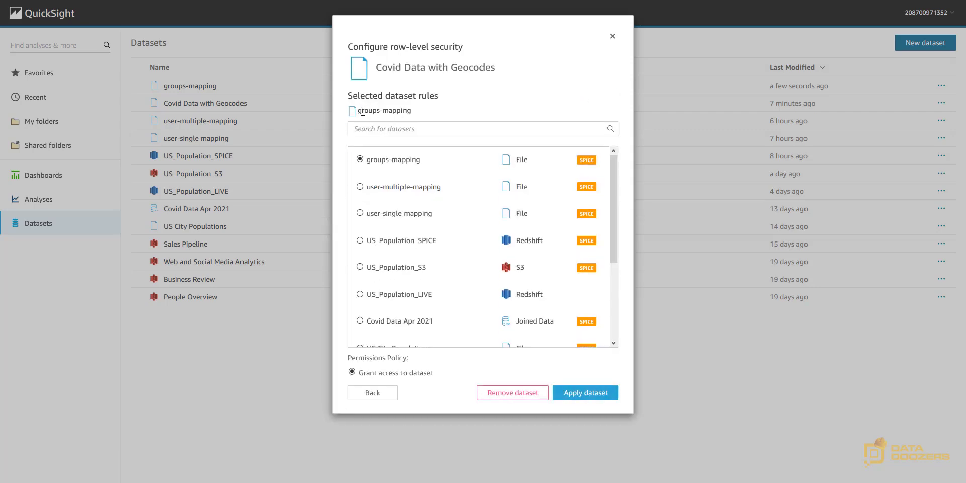
pyautogui.moveTo(359, 112); pyautogui.dragTo(439, 121)
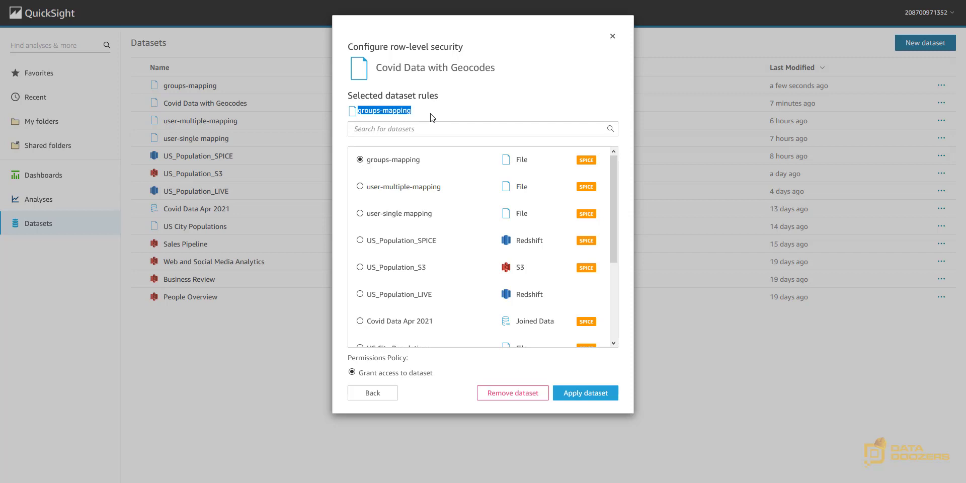
pyautogui.click(613, 36)
pyautogui.click(612, 36)
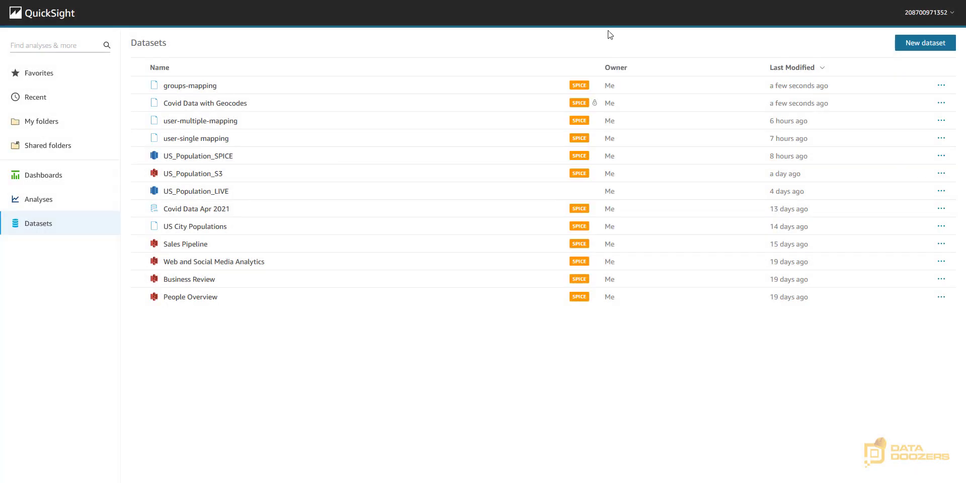
# Open the ROW LEVEL SECURITY dashboard, see the DatasetRulesUserDenied error, and sign out of the admin account.
pyautogui.click(40, 175)
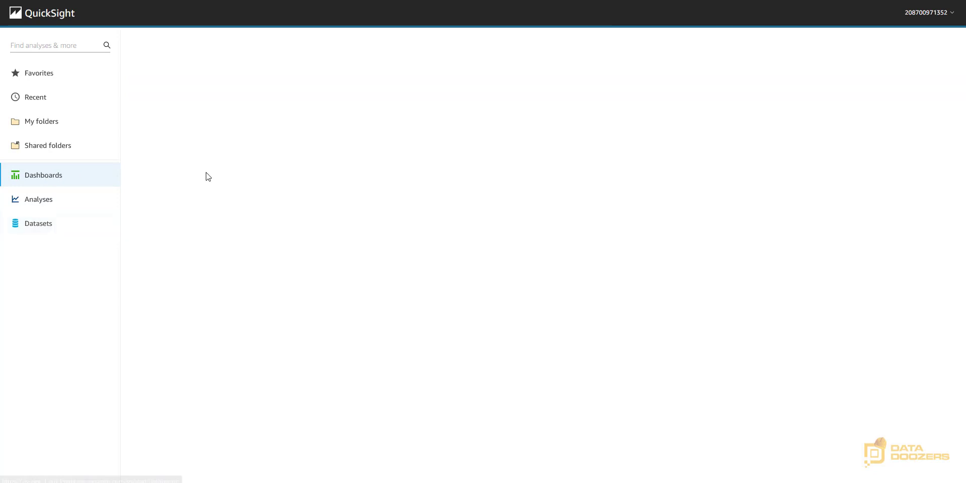
pyautogui.click(194, 96)
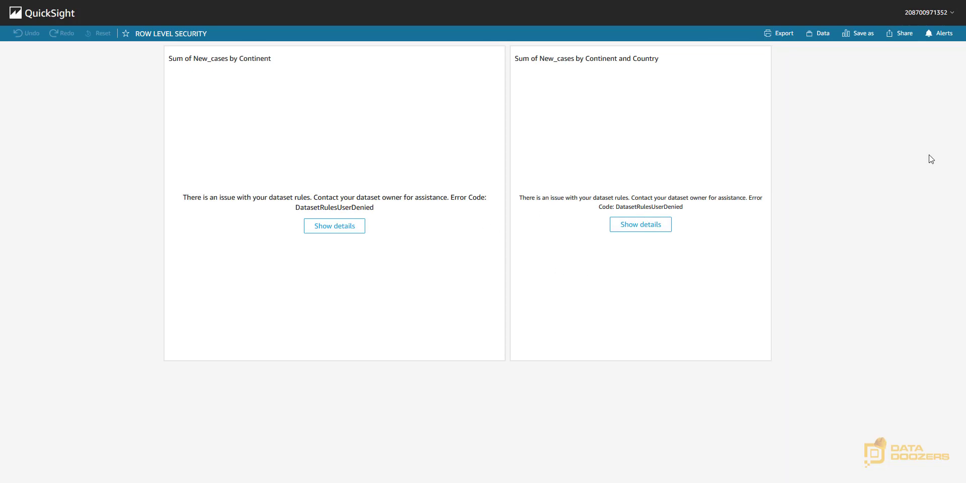
pyautogui.click(956, 13)
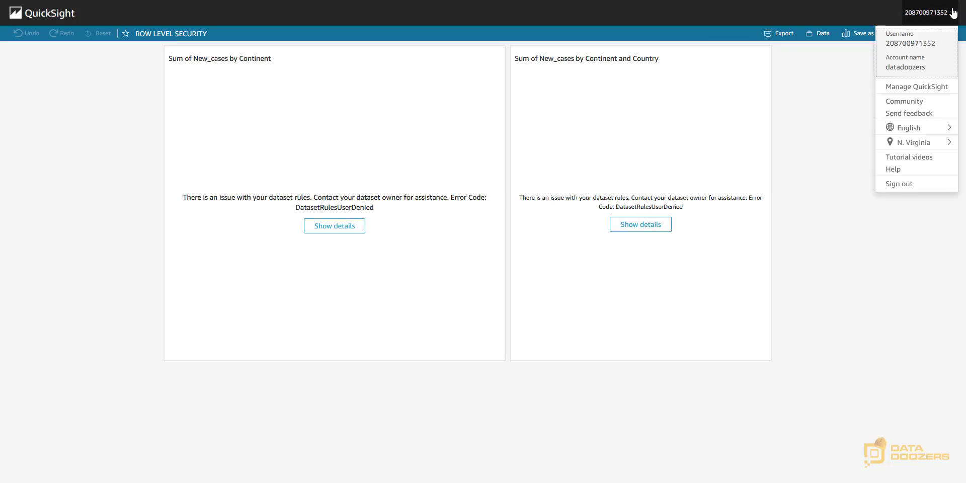
pyautogui.click(910, 188)
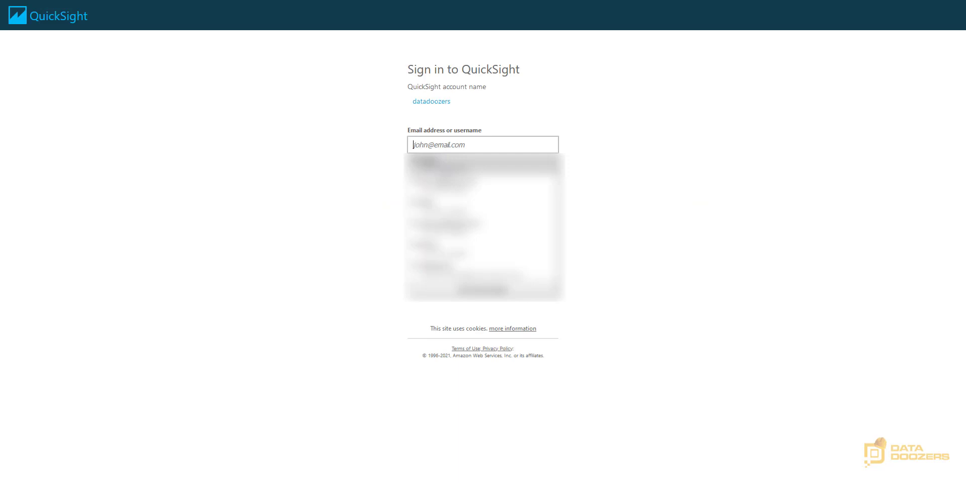
# Sign in with a saved login and view the ROW LEVEL SECURITY dashboard showing only North America.
pyautogui.click(451, 166)
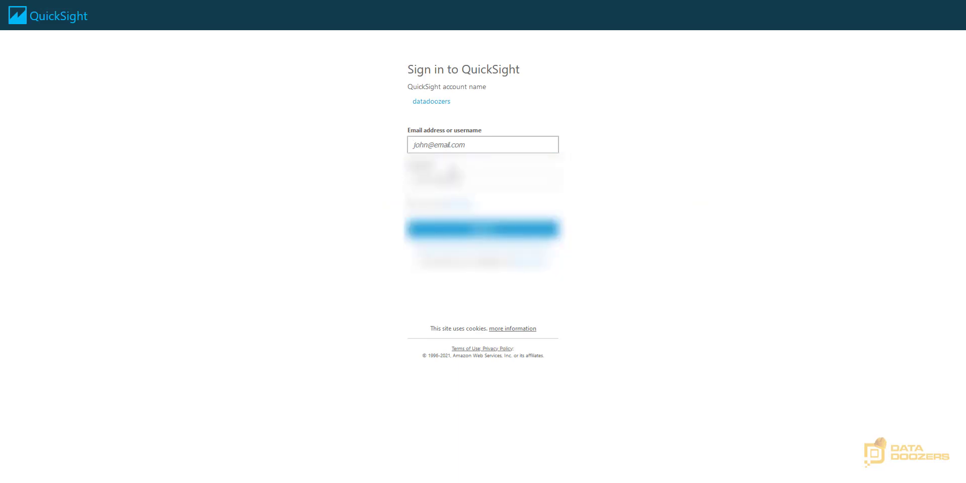
pyautogui.click(484, 231)
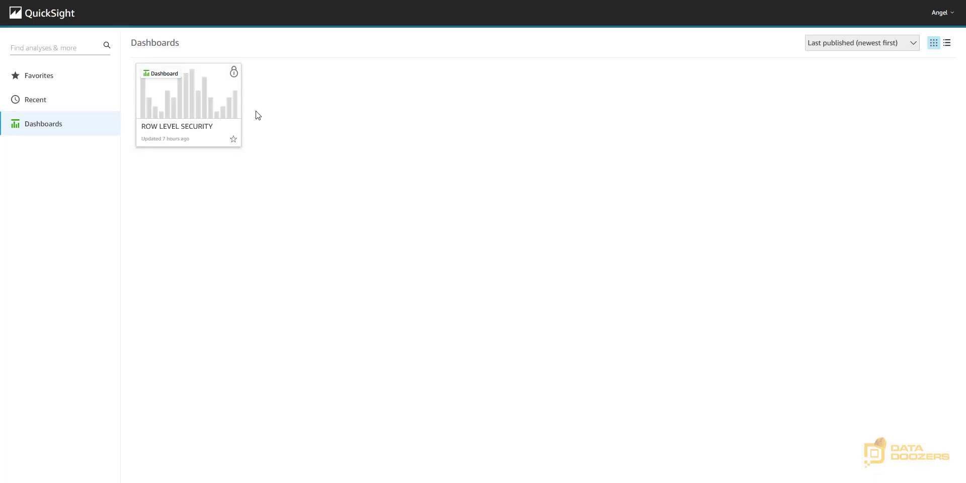
pyautogui.click(173, 99)
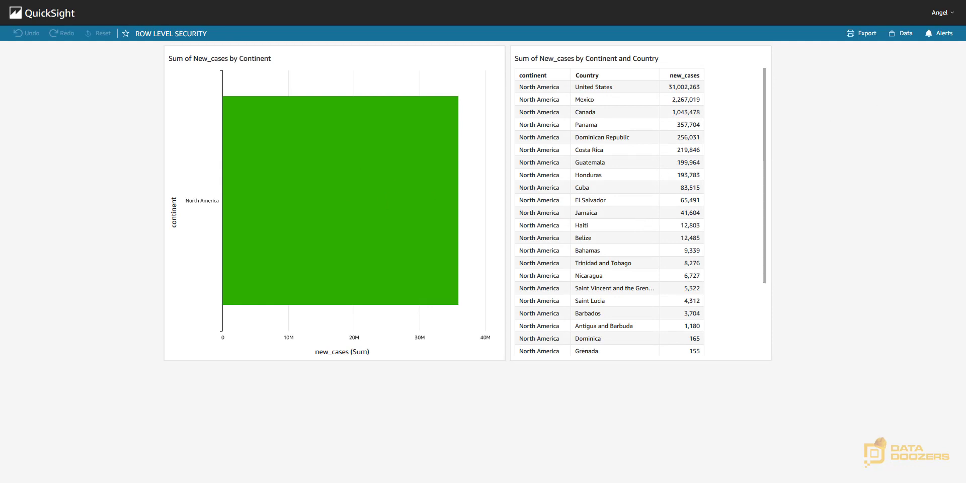
pyautogui.click(958, 15)
# Sign out, log in as another saved user whose dashboard shows all six continents, then sign out.
pyautogui.click(904, 171)
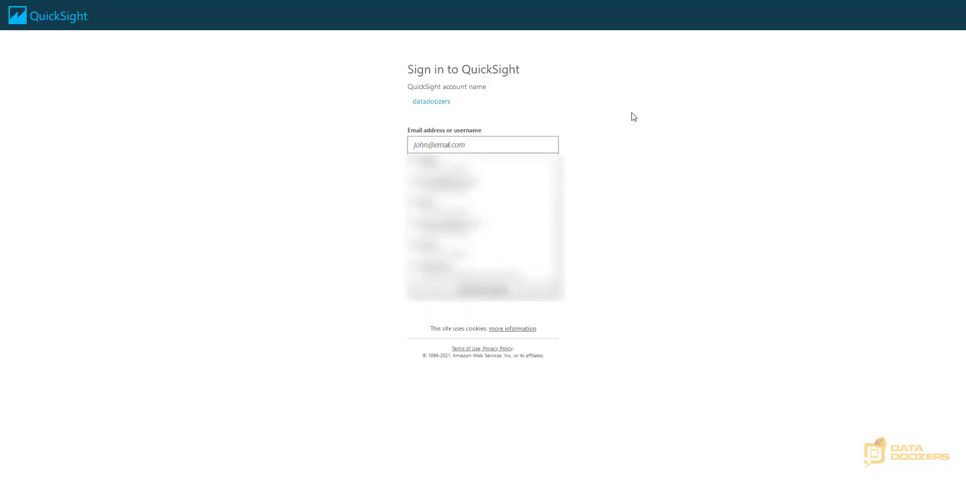
pyautogui.click(483, 205)
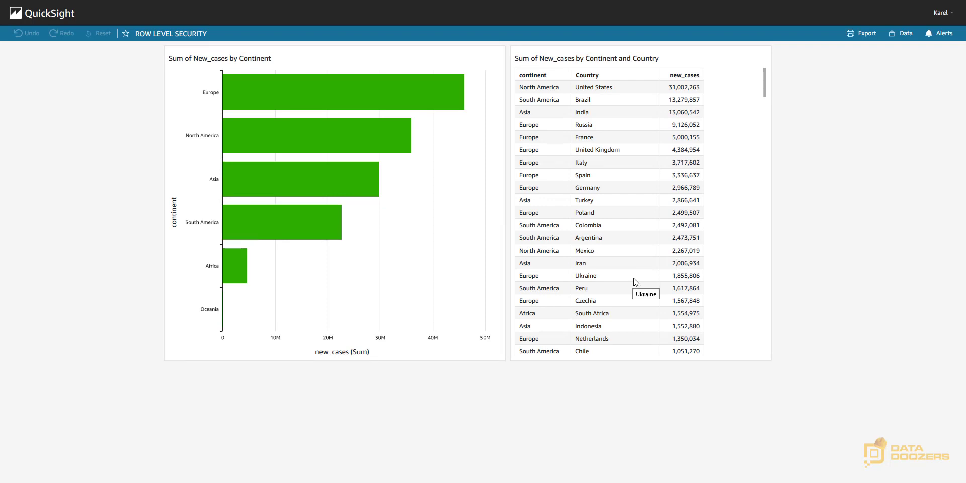
pyautogui.click(941, 12)
pyautogui.click(917, 177)
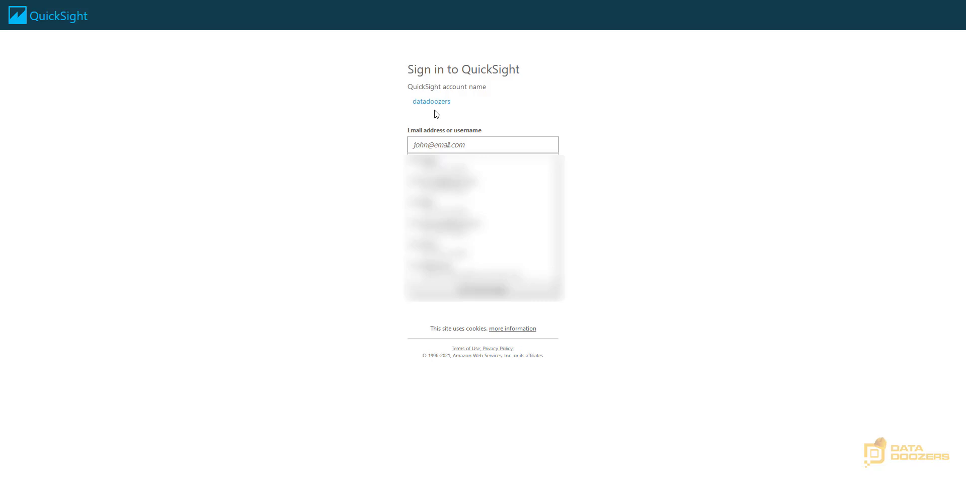
# Log in as the next saved user and view the ROW LEVEL SECURITY dashboard showing only France and Germany.
pyautogui.click(478, 245)
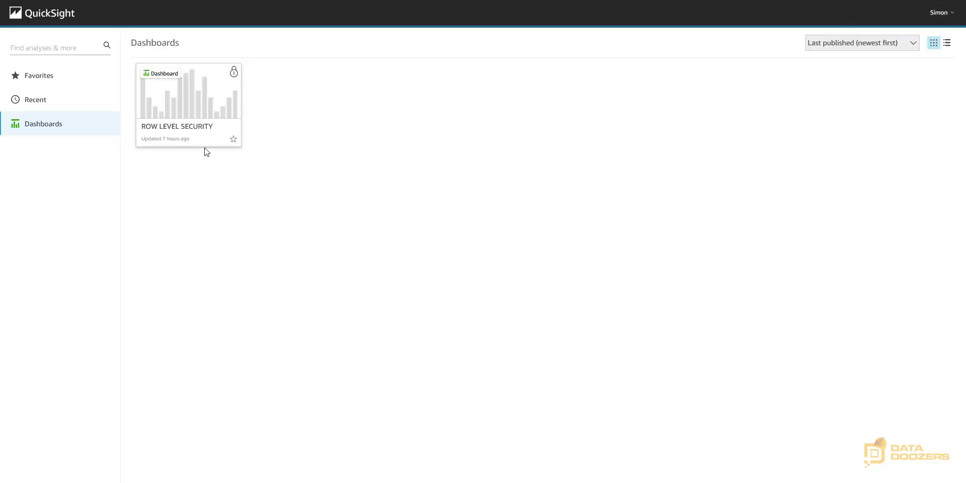
pyautogui.click(180, 99)
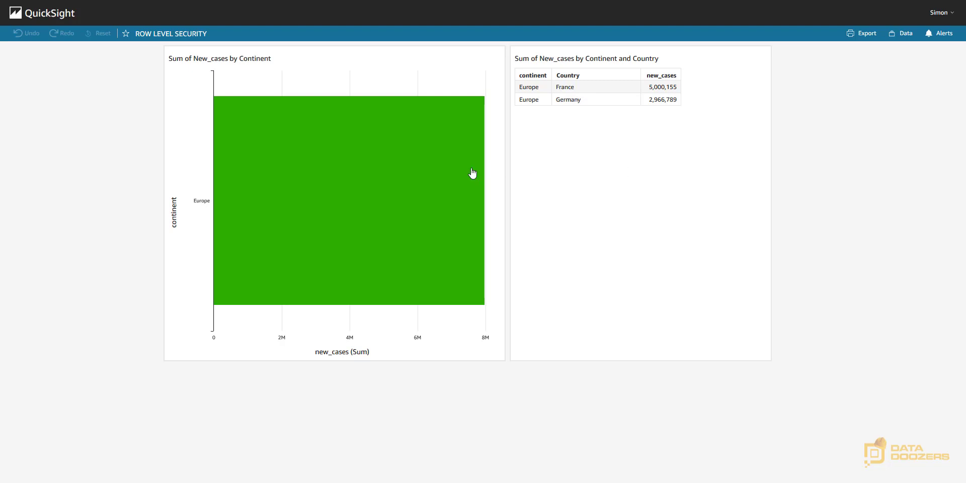
pyautogui.moveTo(404, 186)
pyautogui.moveTo(433, 175)
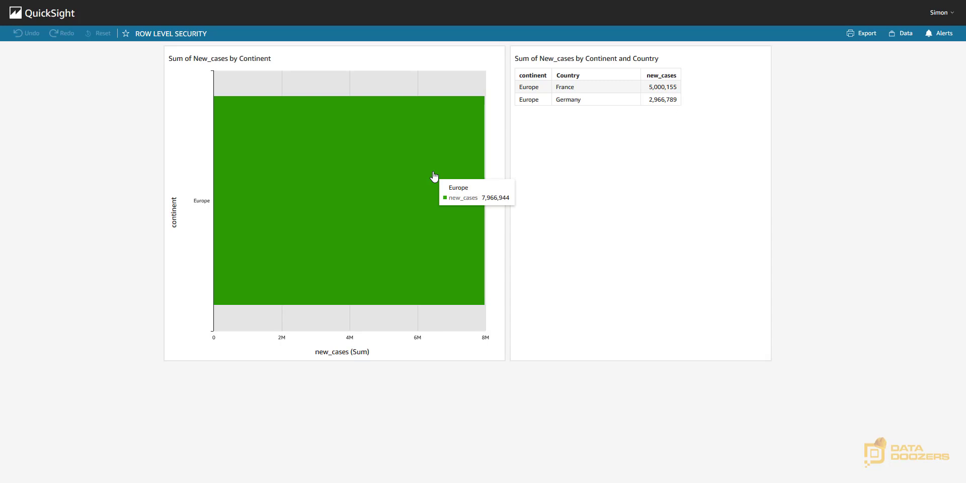